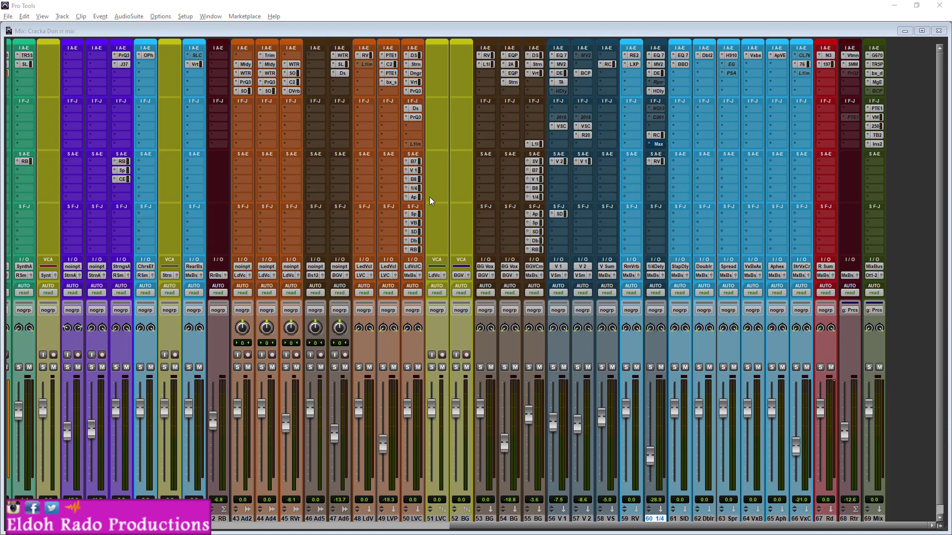
Step: Open the Melodyne insert on the 43 Ad2 track, bring its notes into view and move its window off the track's inserts
{"action": "left_click", "coordinate": [248, 66]}
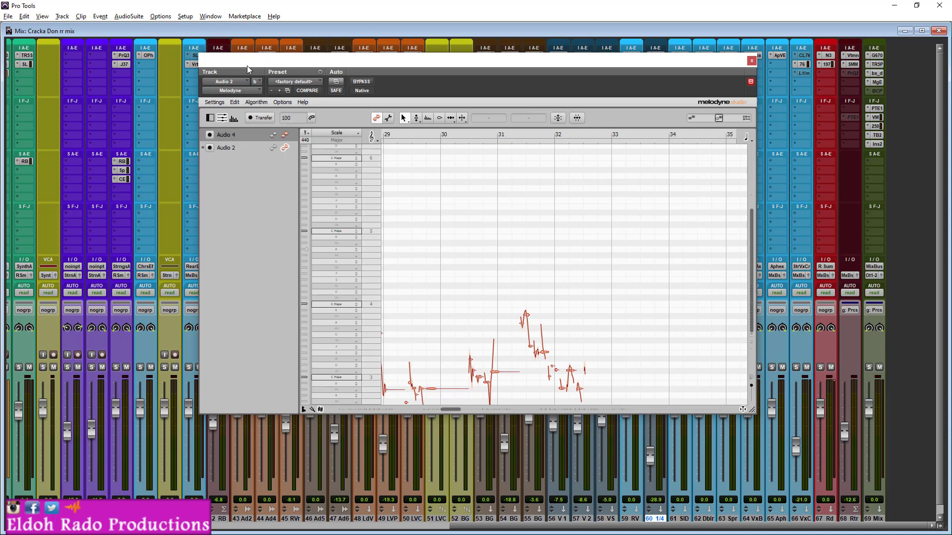
{"action": "scroll", "coordinate": [542, 297], "scroll_direction": "down", "scroll_amount": 3}
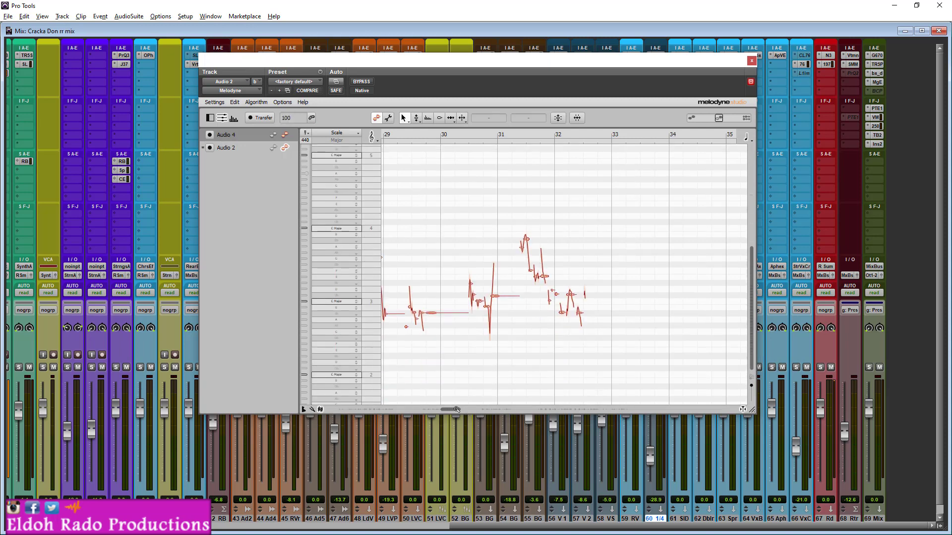
{"action": "left_click_drag", "start_coordinate": [361, 67], "coordinate": [472, 70]}
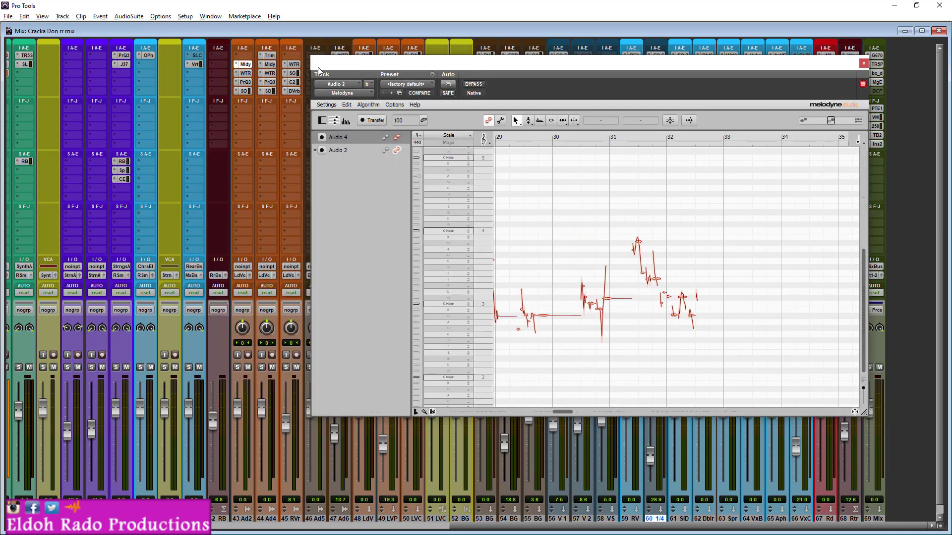
Step: Bypass the three inserts after Melodyne on the 43 Ad2 track and play the mix to hear Melodyne alone
{"action": "key", "text": "alt"}
{"action": "key", "text": "alt"}
{"action": "left_click", "coordinate": [244, 74], "text": "ctrl+shift"}
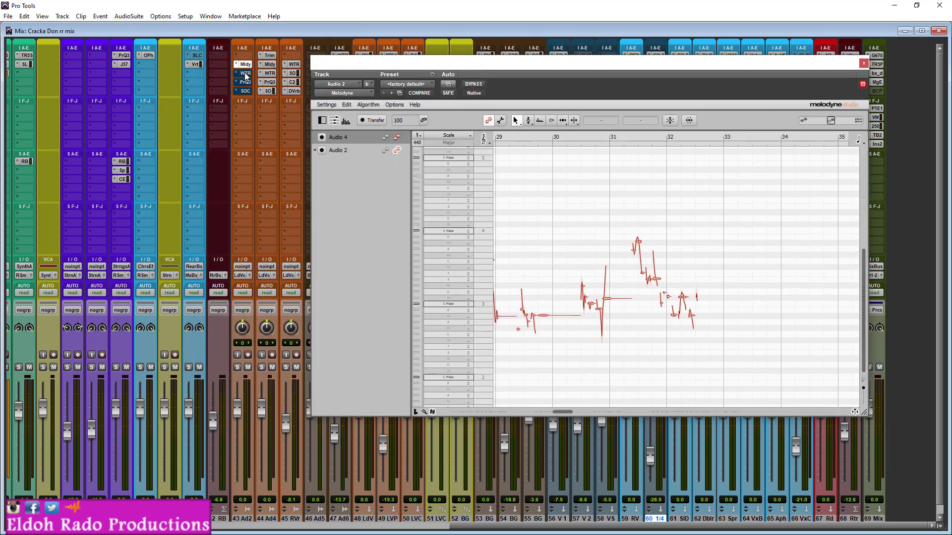
{"action": "left_click_drag", "start_coordinate": [553, 64], "coordinate": [489, 65]}
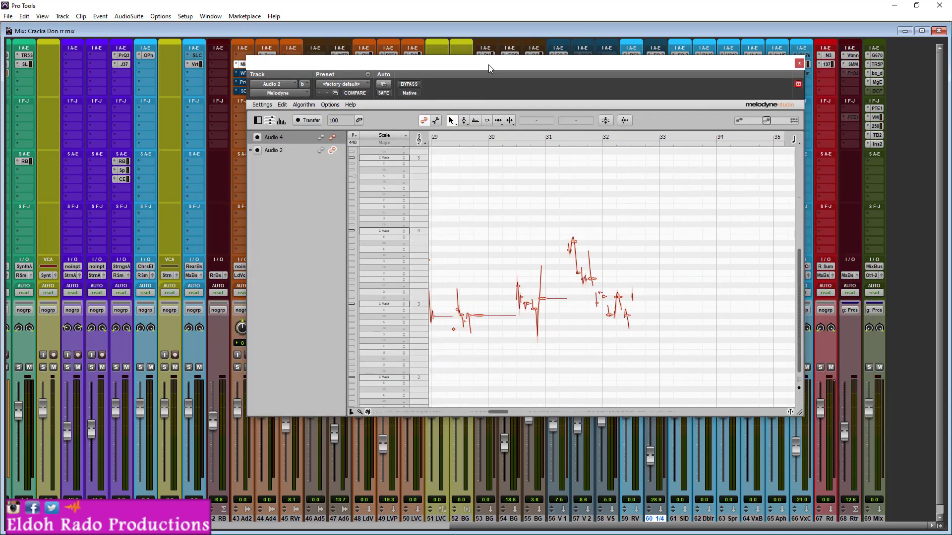
{"action": "key", "text": "space"}
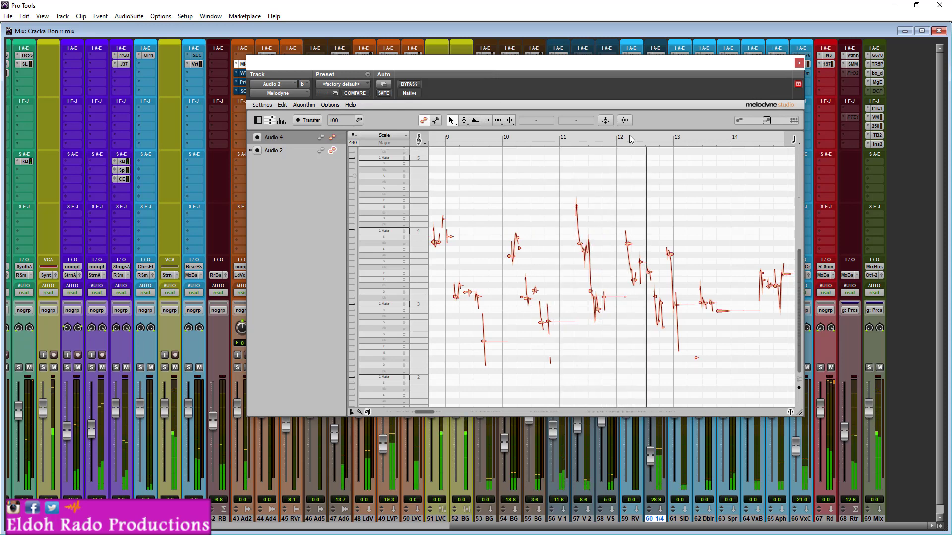
Step: Apply Melodyne's pitch correction with Pitch Center at 60% and Pitch Drift at 30%, and close the plug-in
{"action": "left_click", "coordinate": [606, 120]}
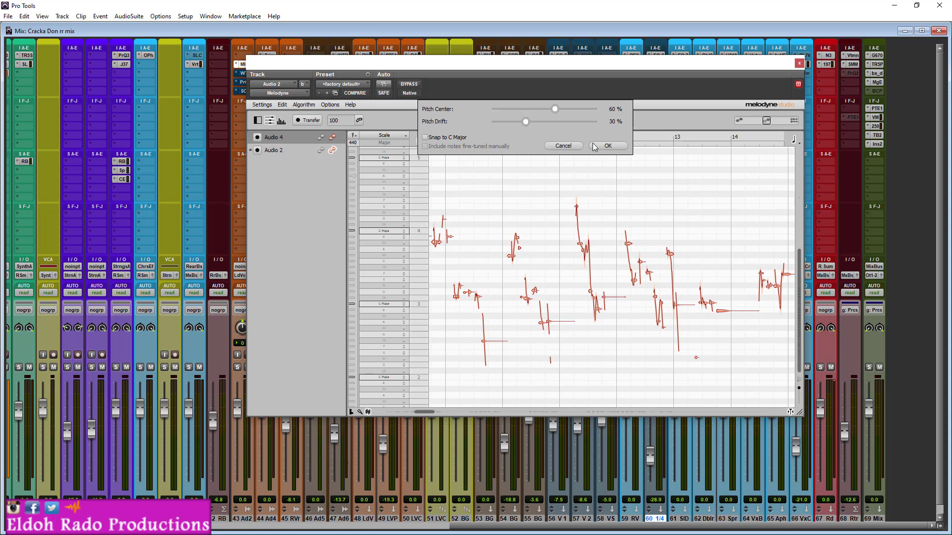
{"action": "left_click", "coordinate": [607, 145]}
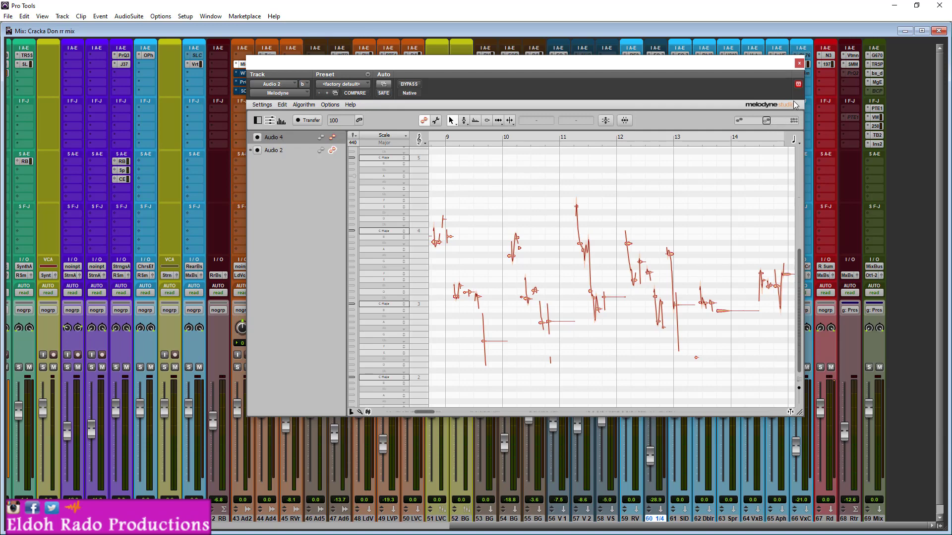
{"action": "left_click", "coordinate": [798, 64]}
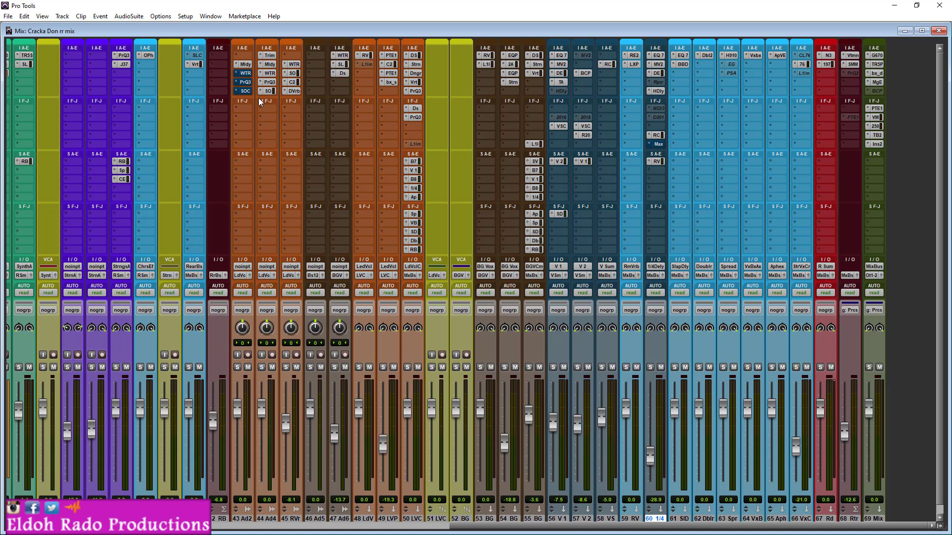
Step: Open Waves Tune Real-Time on the 43 Ad2 track, compare the vocal with and without it, and leave it active
{"action": "left_click", "coordinate": [245, 74]}
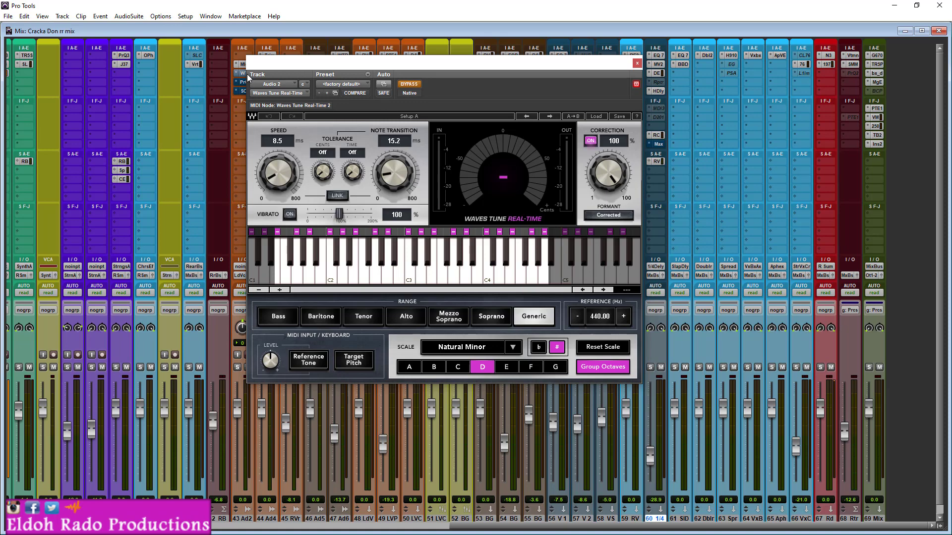
{"action": "left_click_drag", "start_coordinate": [479, 68], "coordinate": [520, 139]}
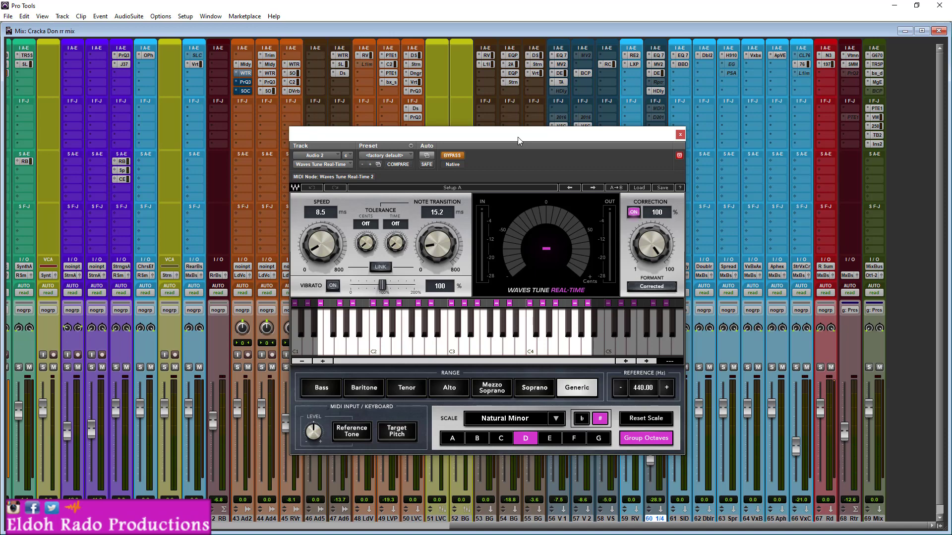
{"action": "left_click", "coordinate": [460, 157]}
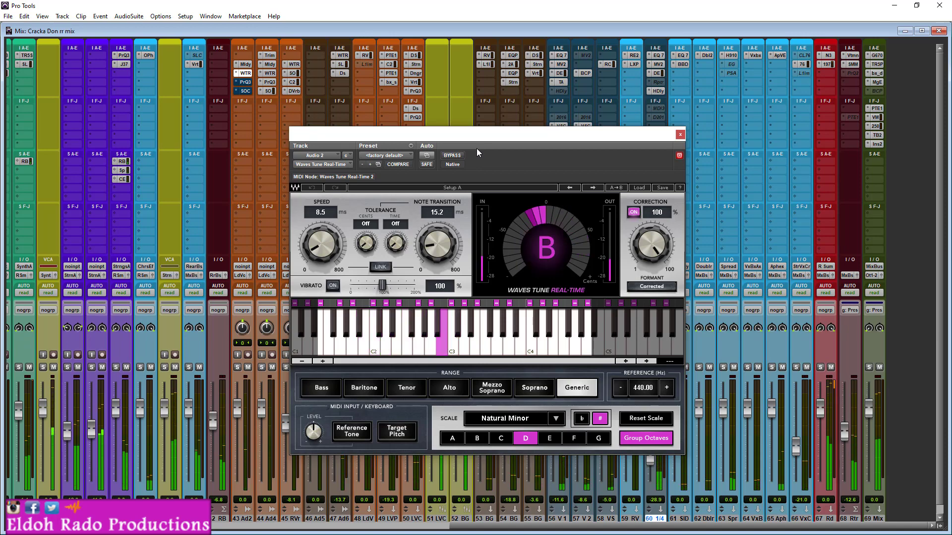
{"action": "left_click", "coordinate": [453, 155]}
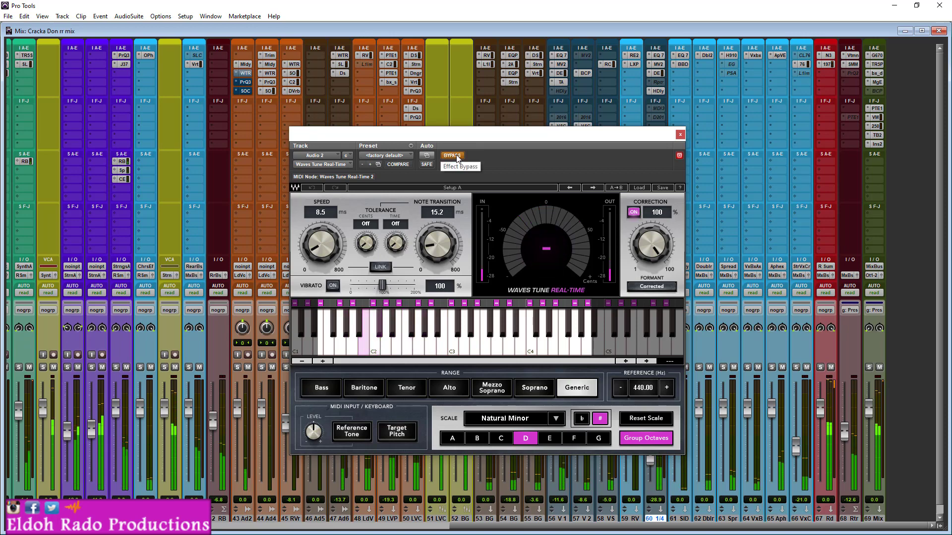
{"action": "left_click", "coordinate": [456, 156]}
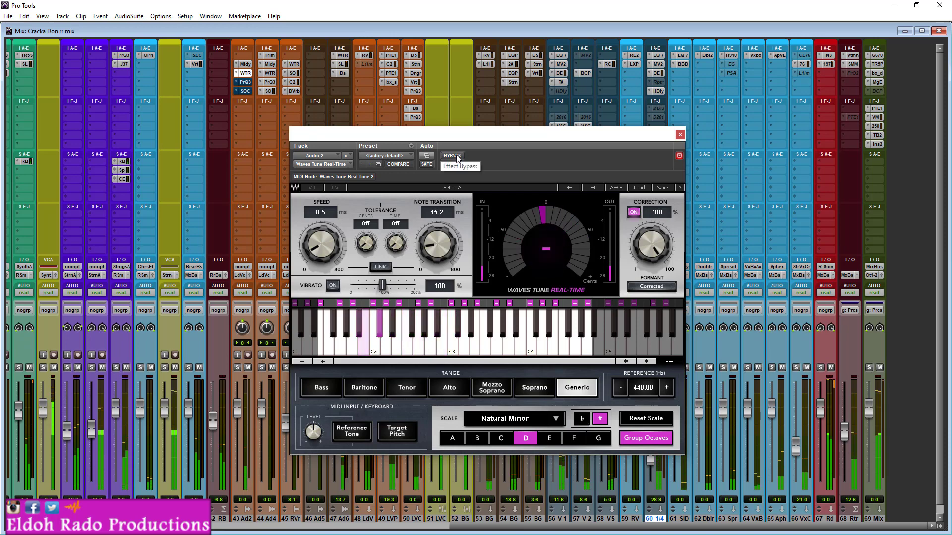
Step: Try the Harmonic Minor scale in Waves Tune Real-Time, set the scale back to Natural Minor and close the plug-in
{"action": "left_click_drag", "start_coordinate": [468, 136], "coordinate": [468, 85]}
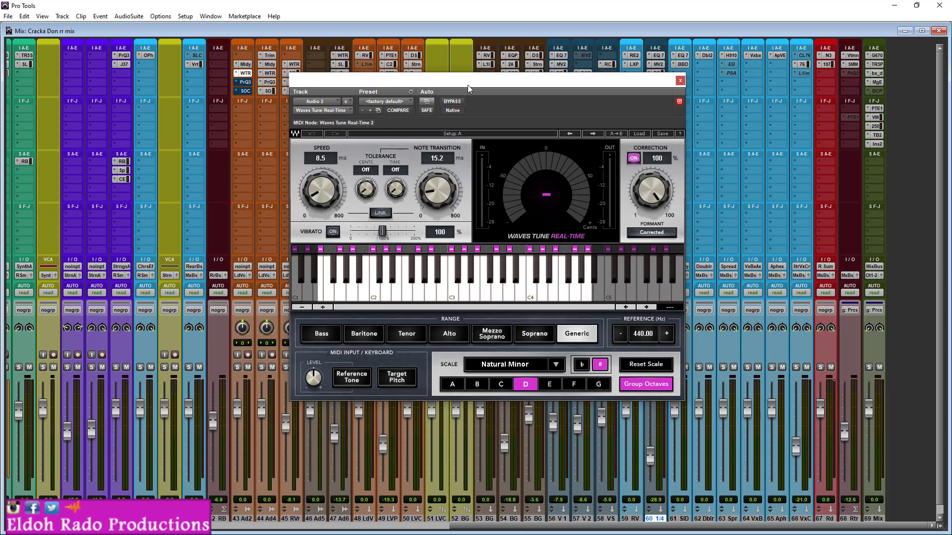
{"action": "left_click", "coordinate": [514, 367]}
{"action": "left_click", "coordinate": [556, 365]}
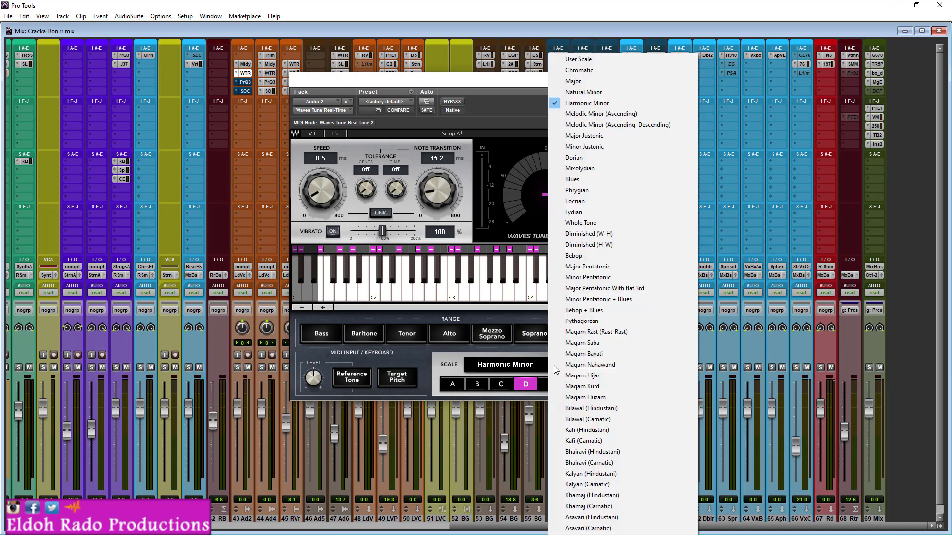
{"action": "left_click", "coordinate": [585, 93]}
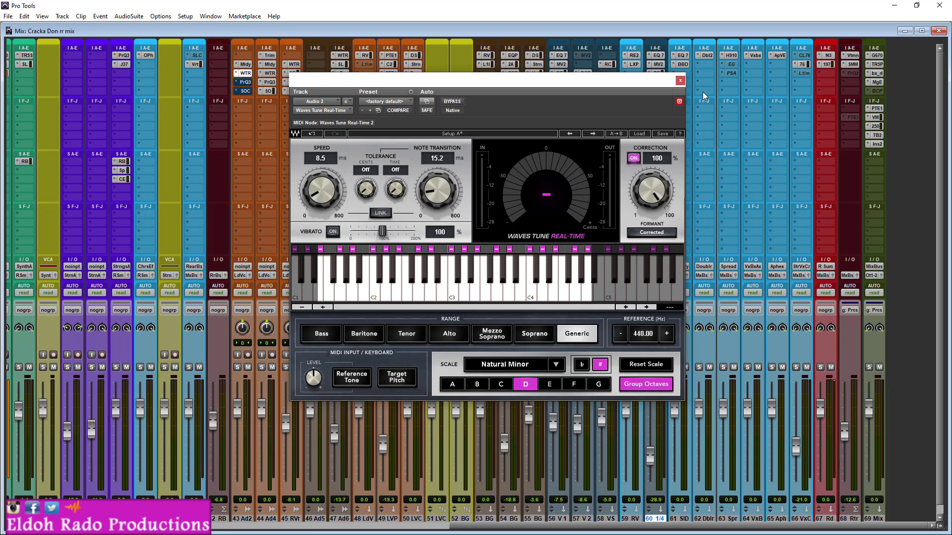
{"action": "left_click", "coordinate": [680, 81]}
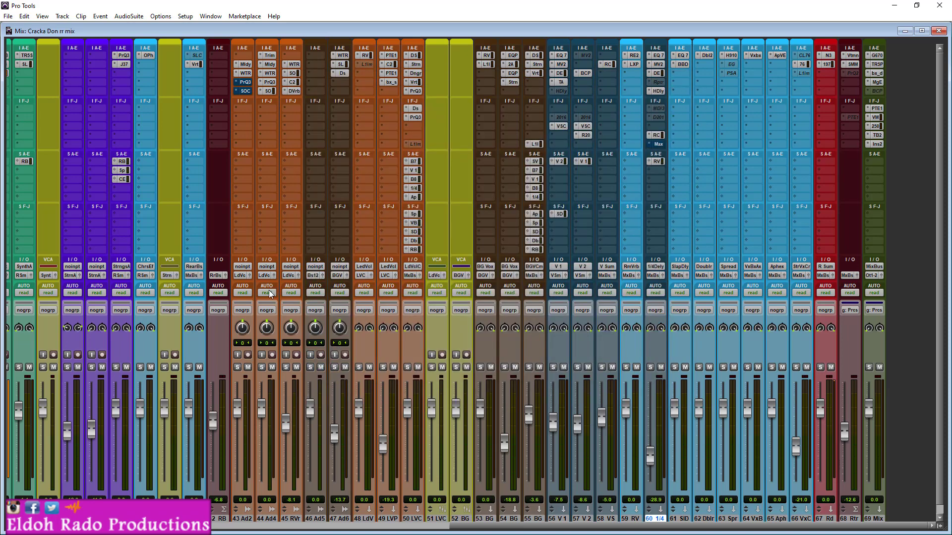
Step: Open FabFilter Pro-Q 3 on the 43 Ad2 track, activate it and inspect the small cut at 647.69 Hz
{"action": "left_click", "coordinate": [245, 82]}
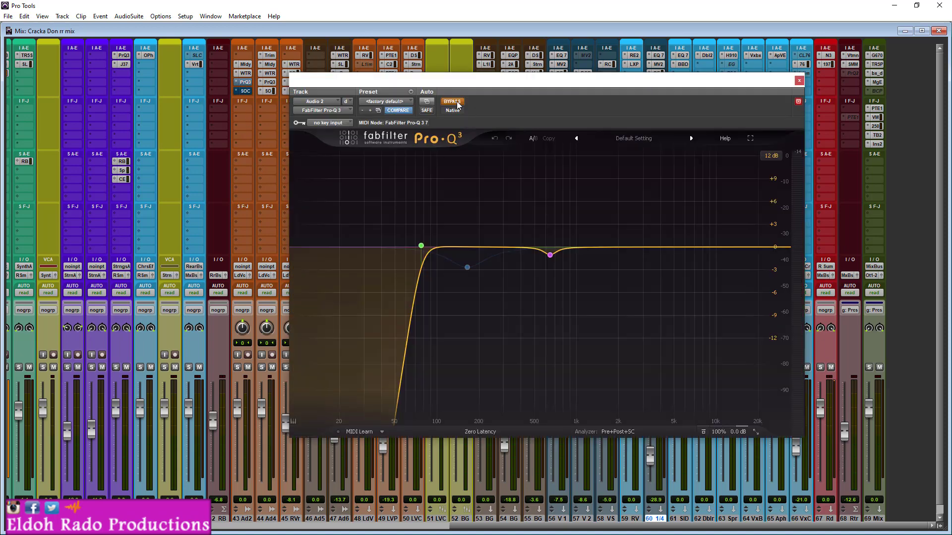
{"action": "left_click", "coordinate": [456, 102]}
{"action": "left_click_drag", "start_coordinate": [519, 84], "coordinate": [440, 98]}
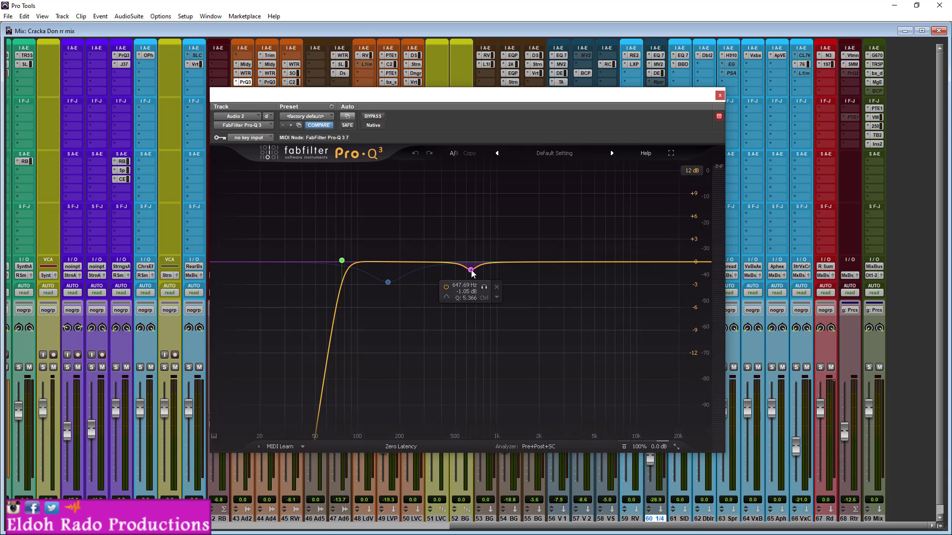
{"action": "left_click_drag", "start_coordinate": [492, 97], "coordinate": [453, 103]}
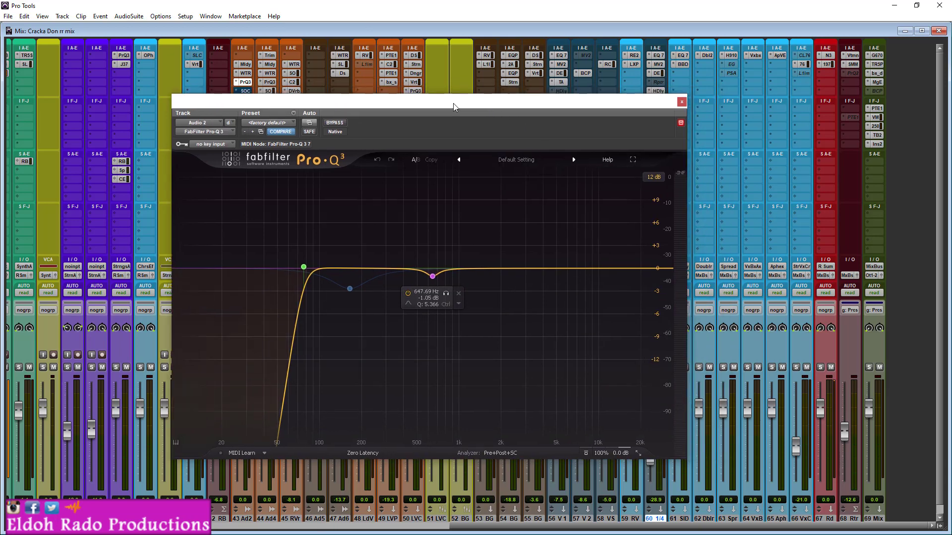
Step: Compare the vocal with Pro-Q 3 bypassed and active, leave it active and close the plug-in
{"action": "left_click", "coordinate": [335, 123]}
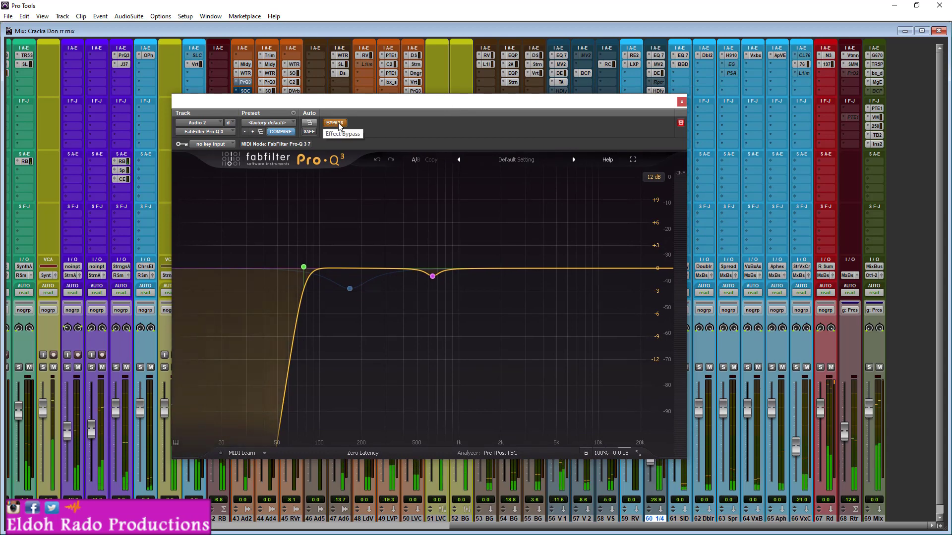
{"action": "left_click", "coordinate": [335, 123]}
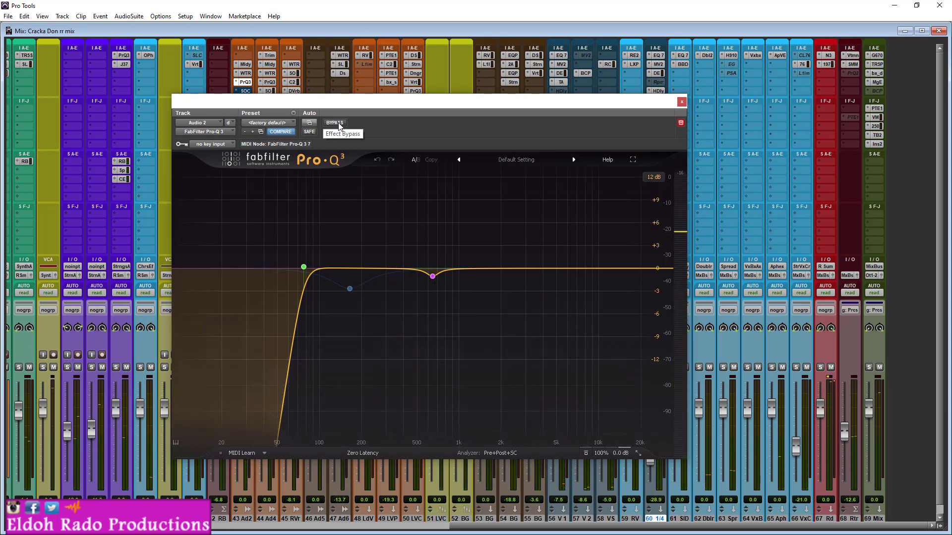
{"action": "left_click", "coordinate": [681, 102]}
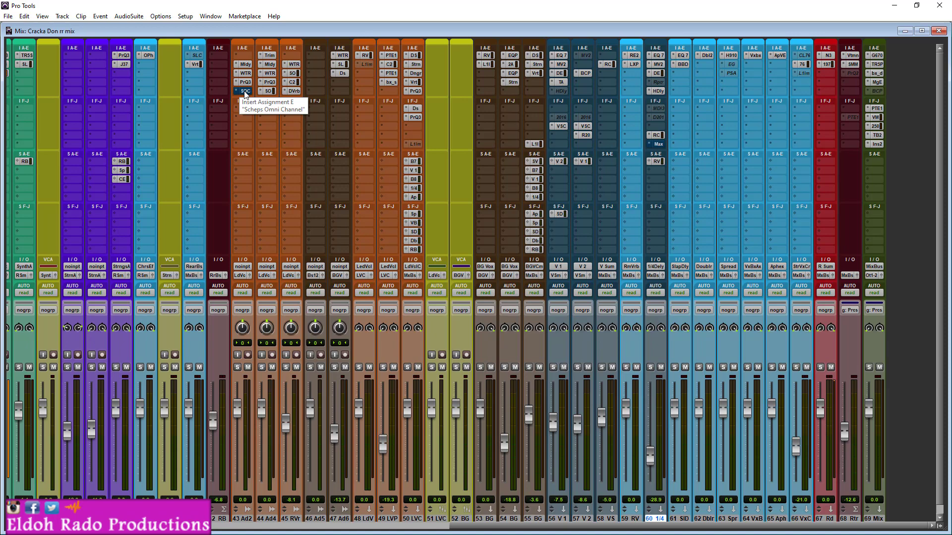
Step: Open Scheps Omni Channel on the 43 Ad2 track, take it out of bypass with the PRE section on, and start playback
{"action": "left_click", "coordinate": [245, 93]}
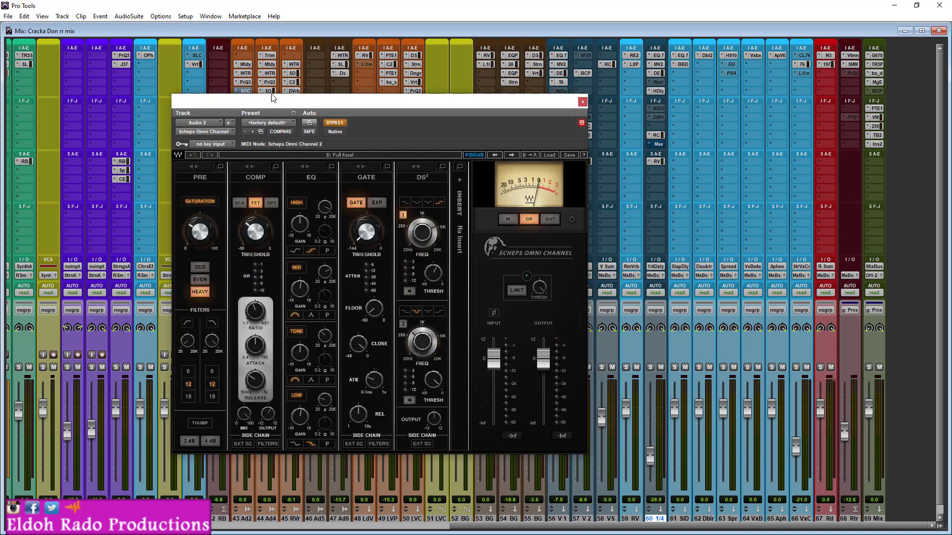
{"action": "left_click_drag", "start_coordinate": [295, 98], "coordinate": [441, 88]}
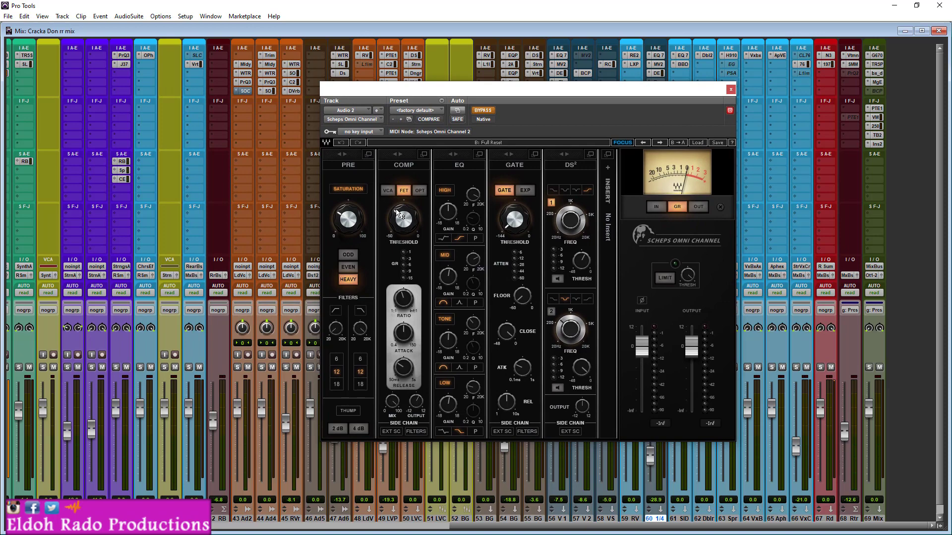
{"action": "mouse_move", "coordinate": [398, 215]}
{"action": "left_click", "coordinate": [488, 114]}
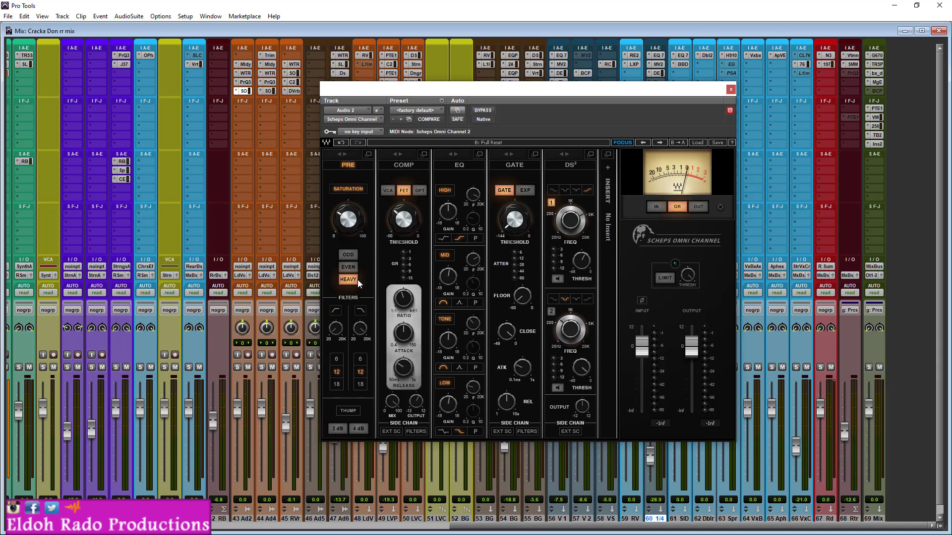
{"action": "key", "text": "space"}
Step: Use the COMP section in FET mode with release at 181.6, attack at 7.65 and ratio at 4.1:1
{"action": "left_click_drag", "start_coordinate": [402, 377], "coordinate": [401, 371]}
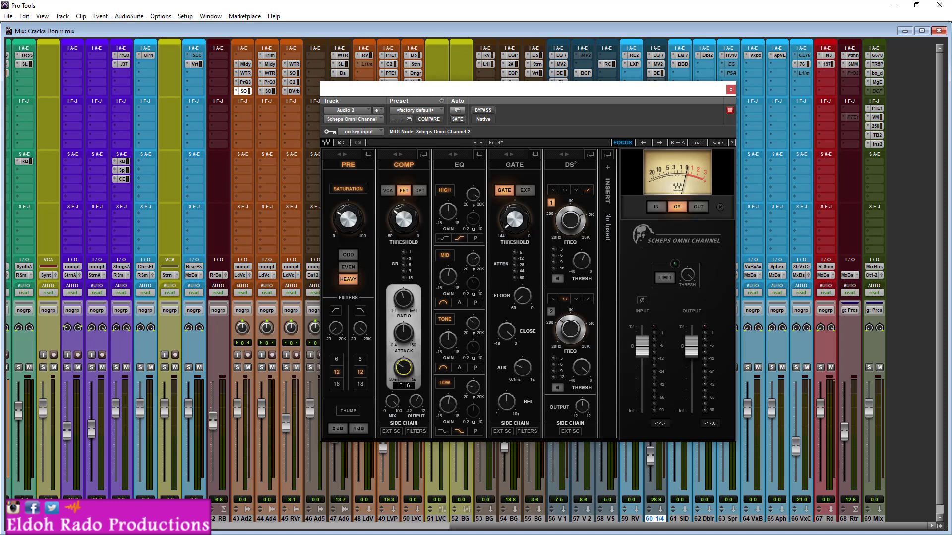
{"action": "left_click", "coordinate": [406, 339]}
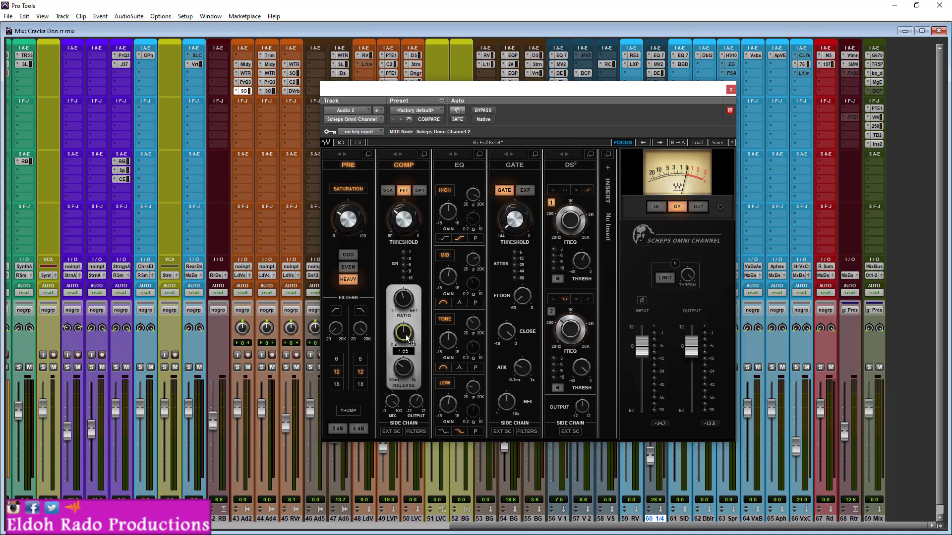
{"action": "left_click", "coordinate": [405, 304]}
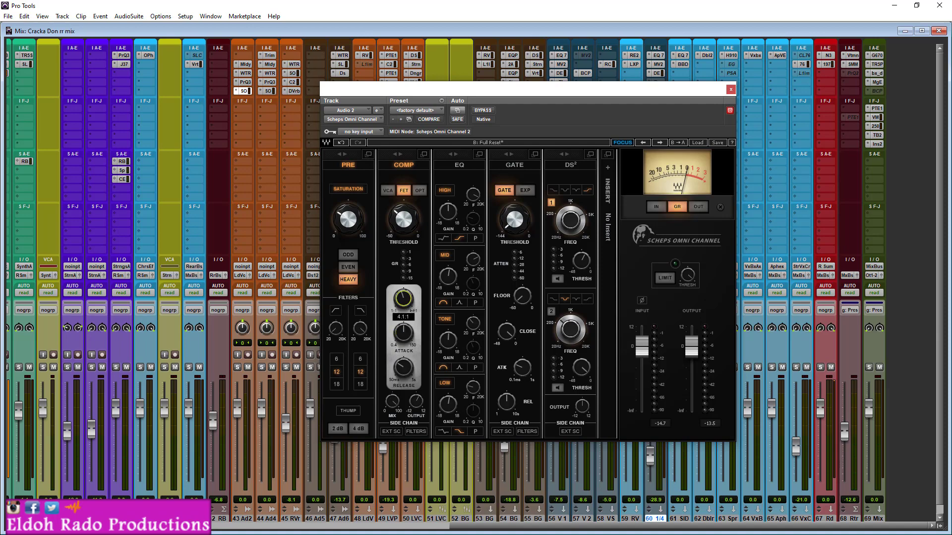
{"action": "left_click", "coordinate": [422, 402]}
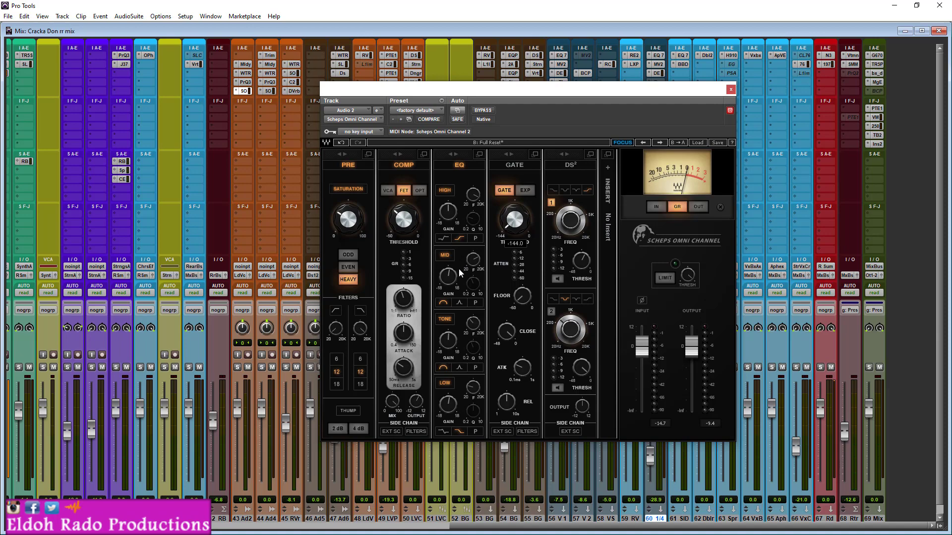
Step: Go over the EQ section's mid gain, mid frequency and low gain, and switch on the DS² section
{"action": "mouse_move", "coordinate": [449, 277]}
{"action": "mouse_move", "coordinate": [475, 263]}
{"action": "left_click_drag", "start_coordinate": [475, 263], "coordinate": [474, 264]}
{"action": "mouse_move", "coordinate": [447, 406]}
{"action": "left_click_drag", "start_coordinate": [447, 406], "coordinate": [448, 406]}
{"action": "mouse_move", "coordinate": [449, 408]}
{"action": "left_click_drag", "start_coordinate": [450, 408], "coordinate": [450, 408]}
{"action": "mouse_move", "coordinate": [450, 408]}
{"action": "left_click_drag", "start_coordinate": [608, 93], "coordinate": [585, 90]}
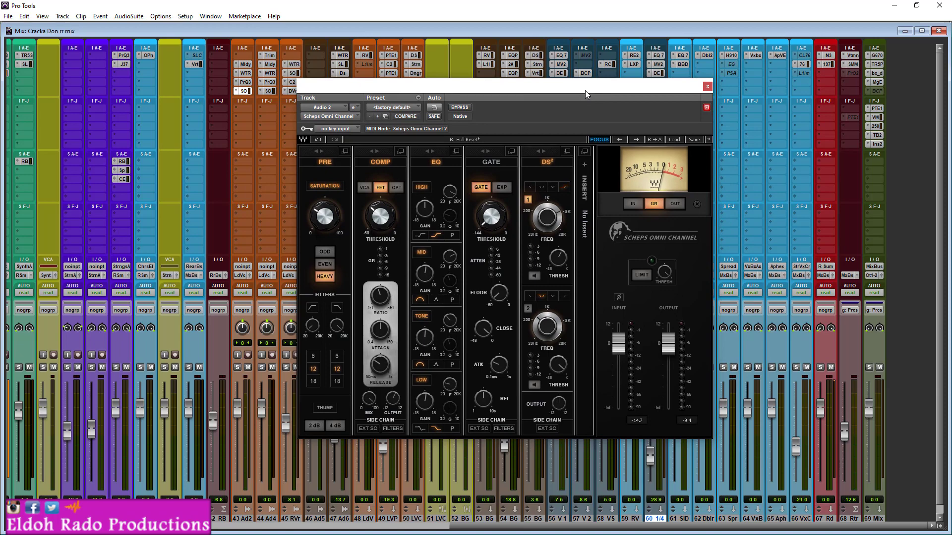